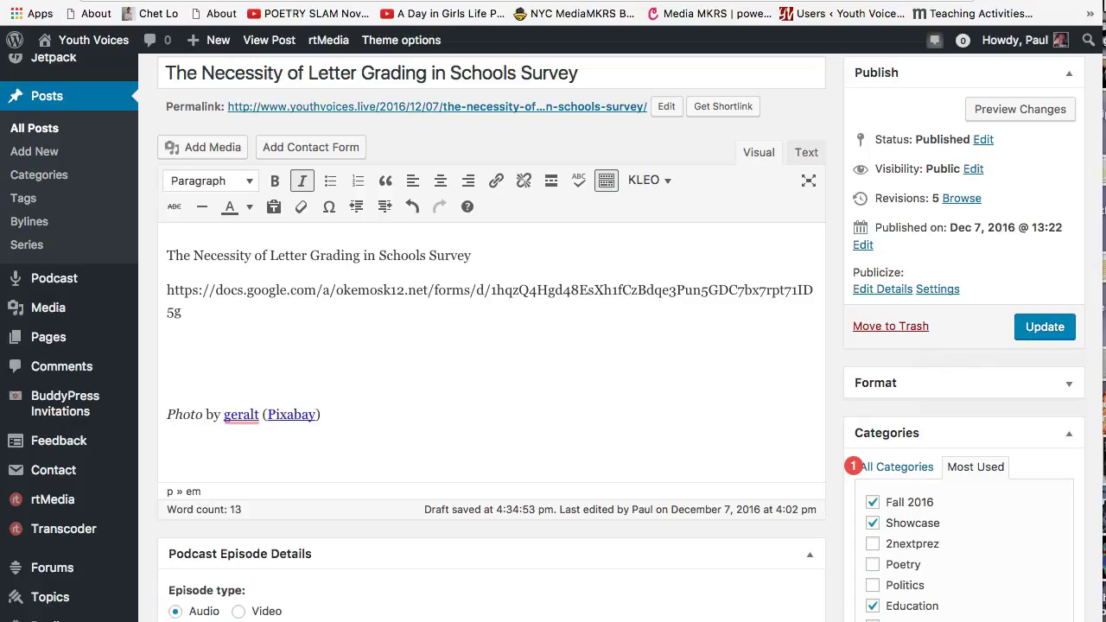
Enclose the Google Forms URL in the post body in double quotes and square brackets.
left_click(168, 290)
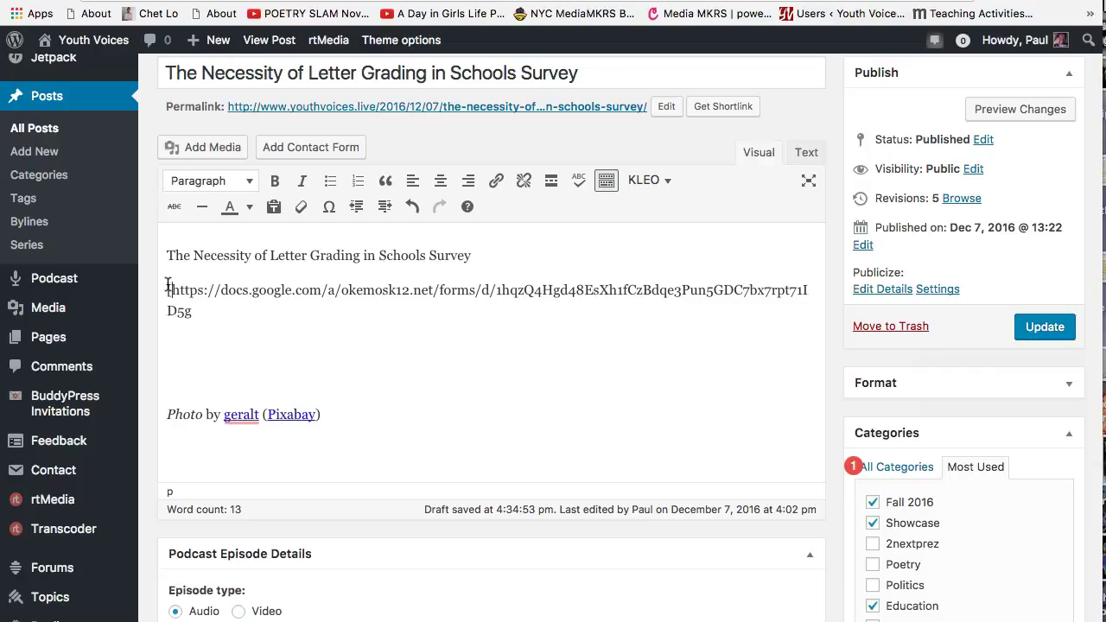
type("\"")
key("Down")
key("End")
type("\"]")
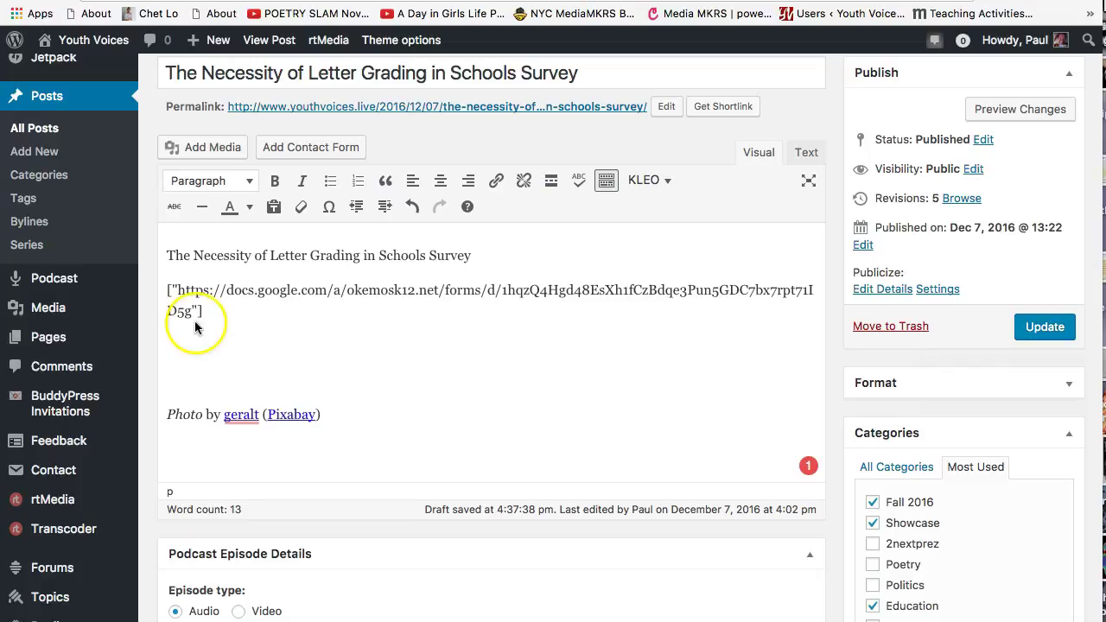
Insert iframe src= between the opening square bracket and the quoted Google Forms URL.
left_click(177, 289)
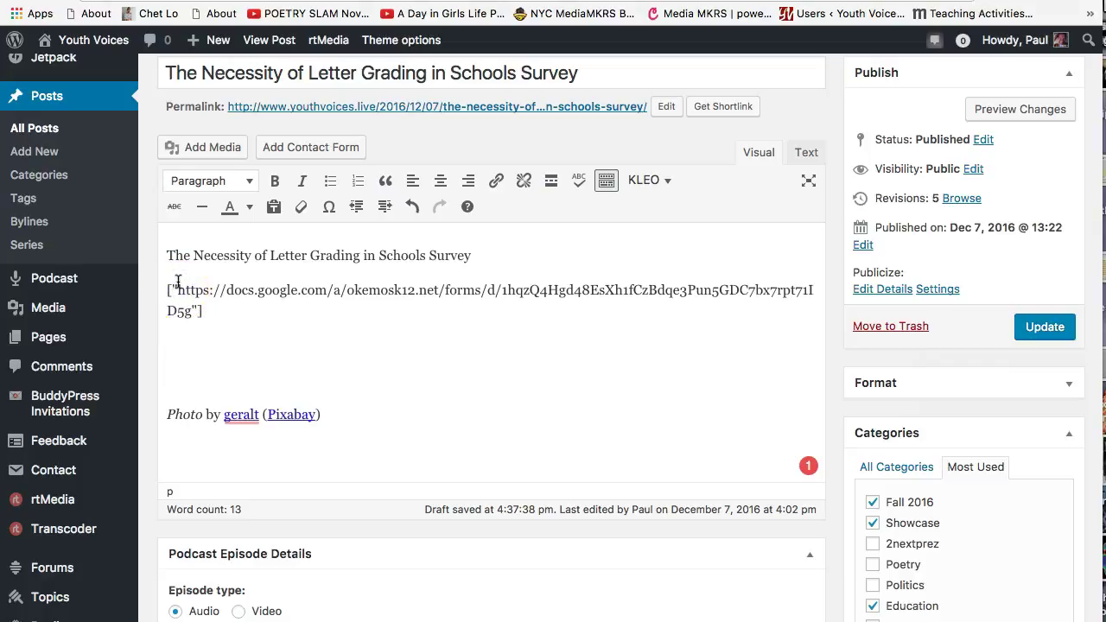
type("iframe")
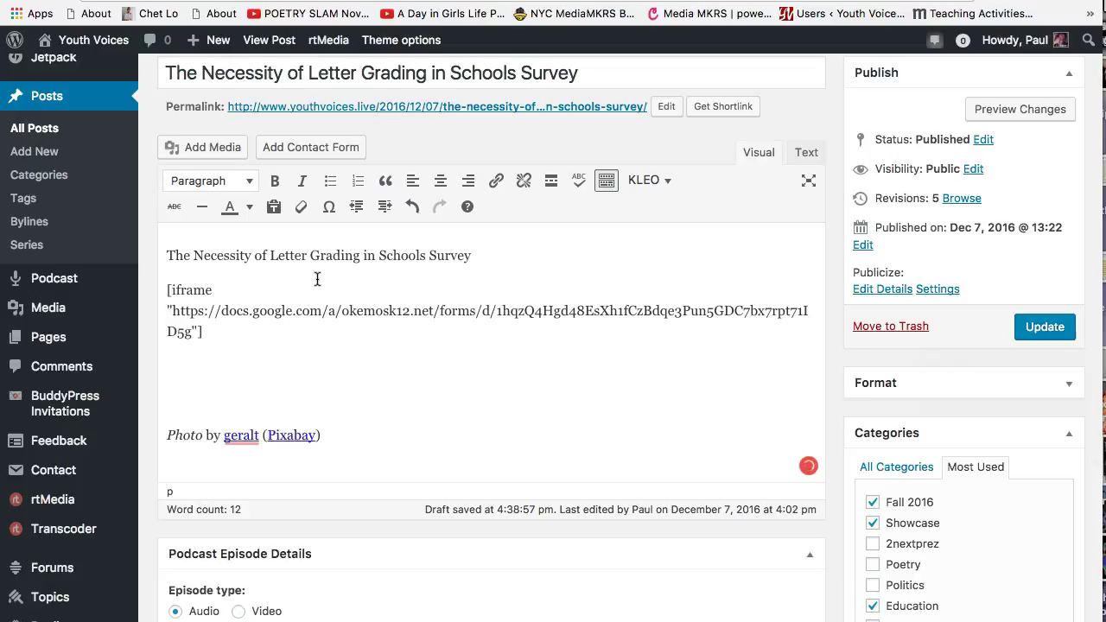
type("src")
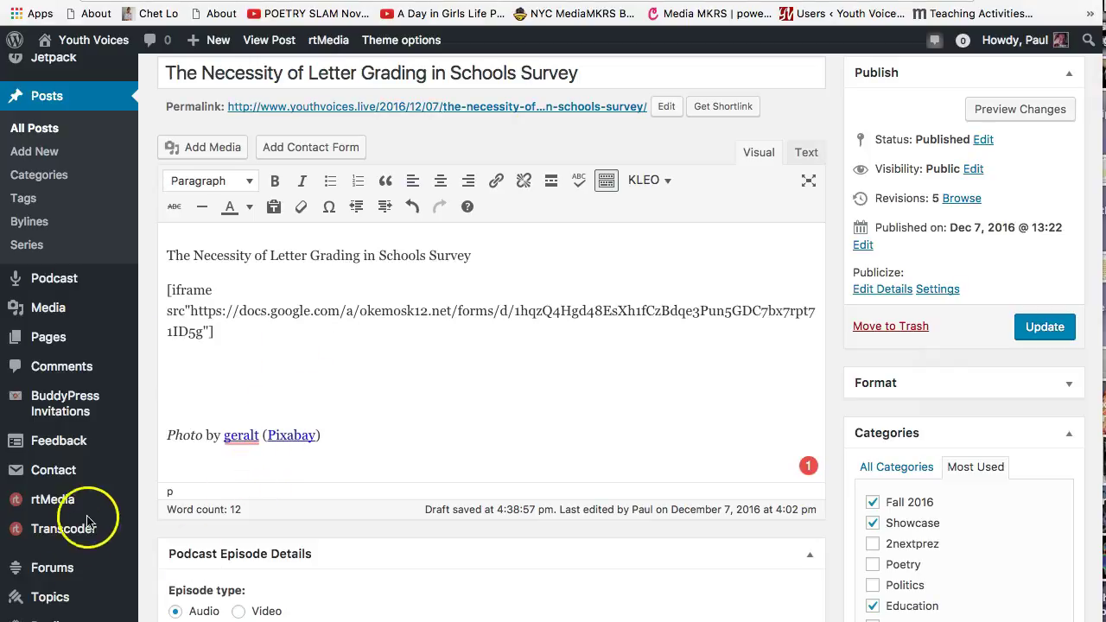
left_click(188, 311)
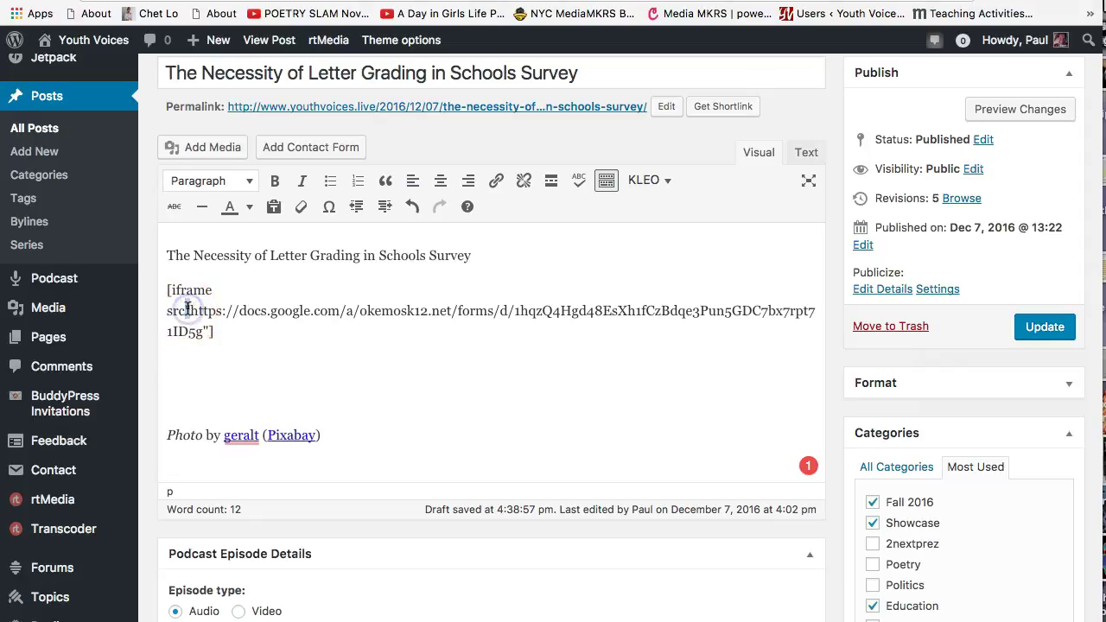
key("shift+Right")
key("Left")
type("=")
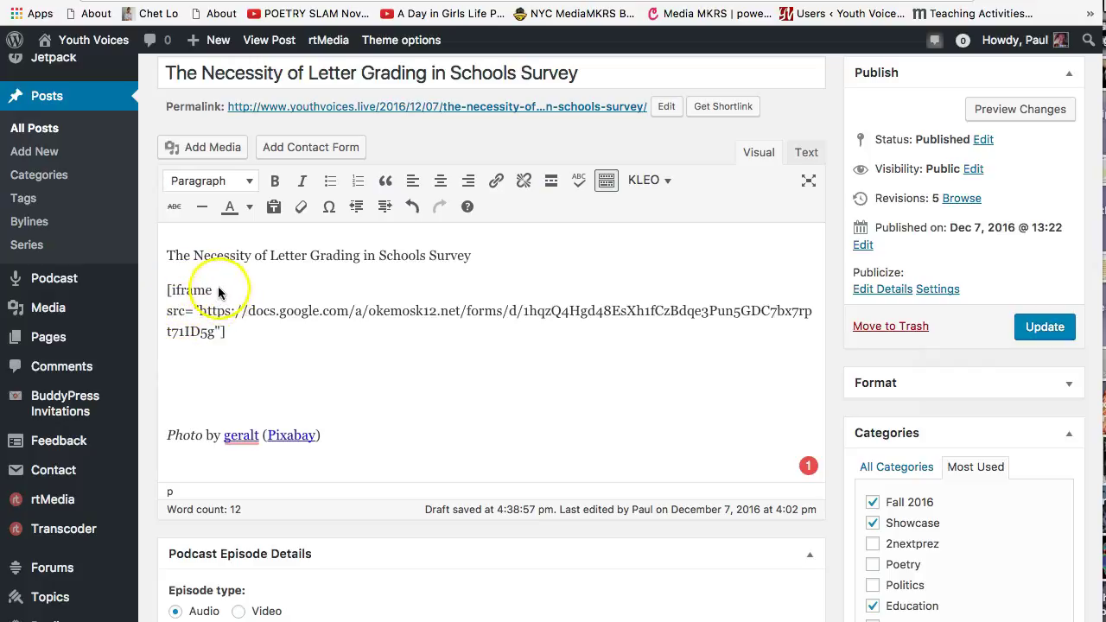
left_click(176, 611)
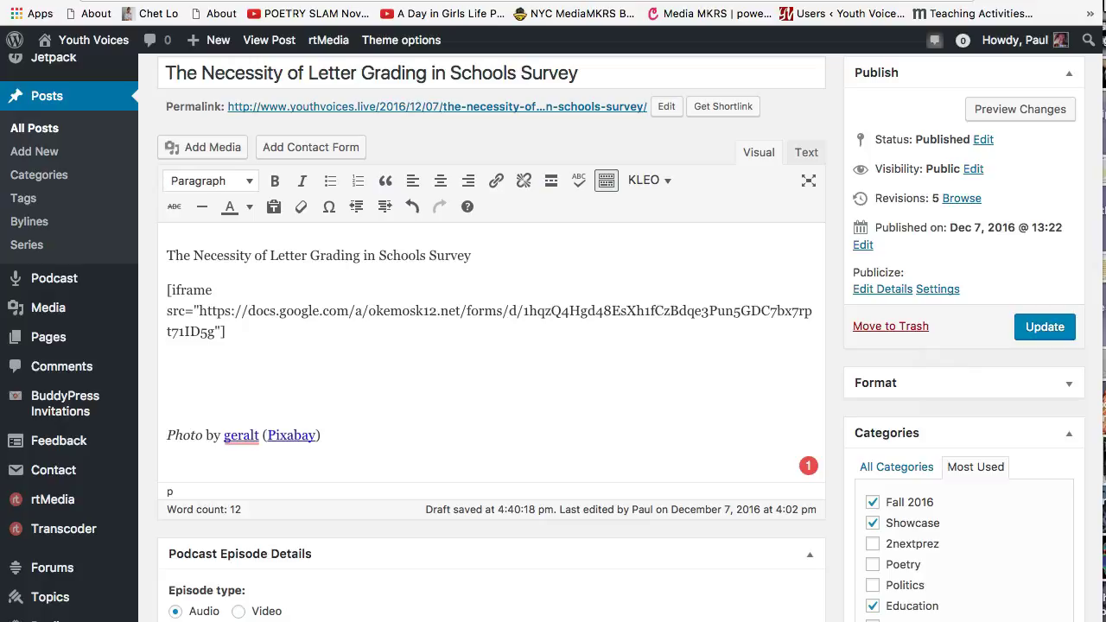
Add height="1500" before the closing bracket of the iframe shortcode, separated from the URL by a space.
left_click(222, 333)
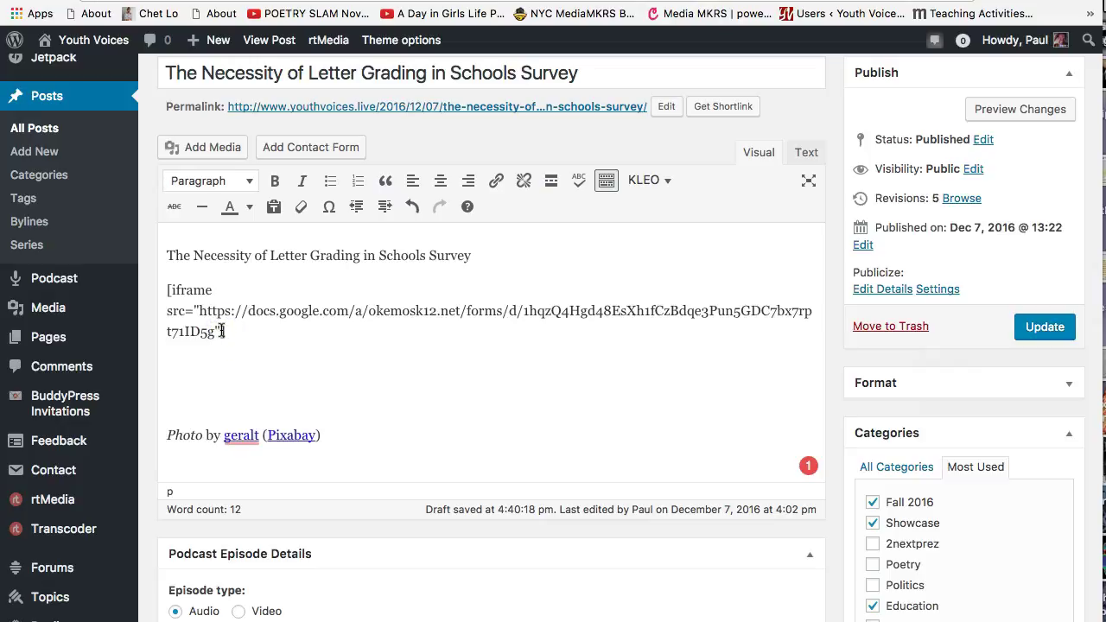
type("height=\"")
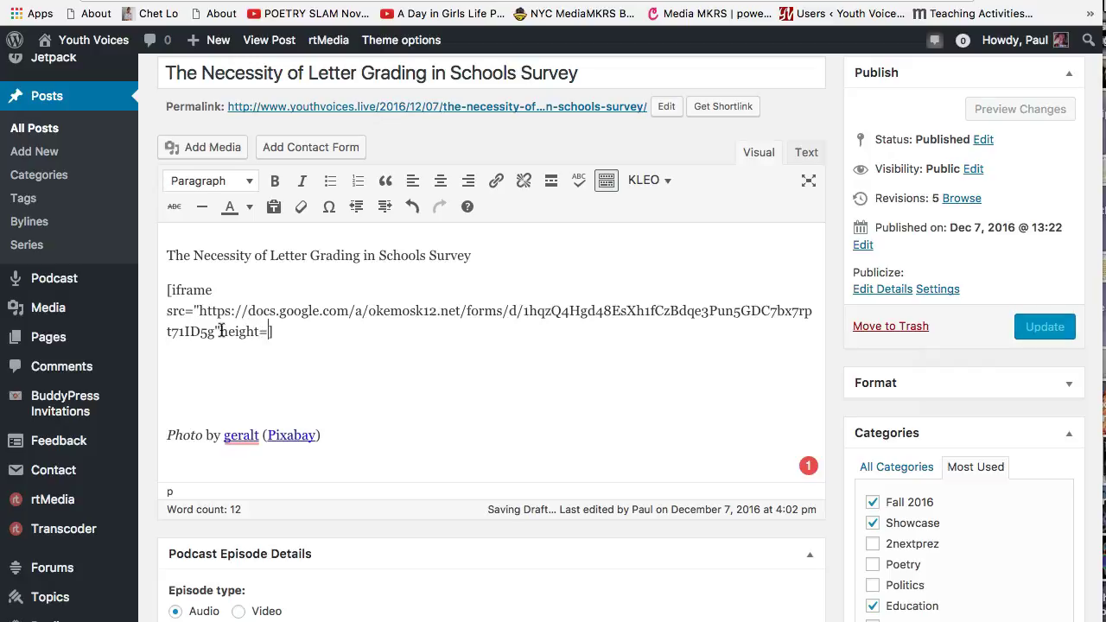
type("15")
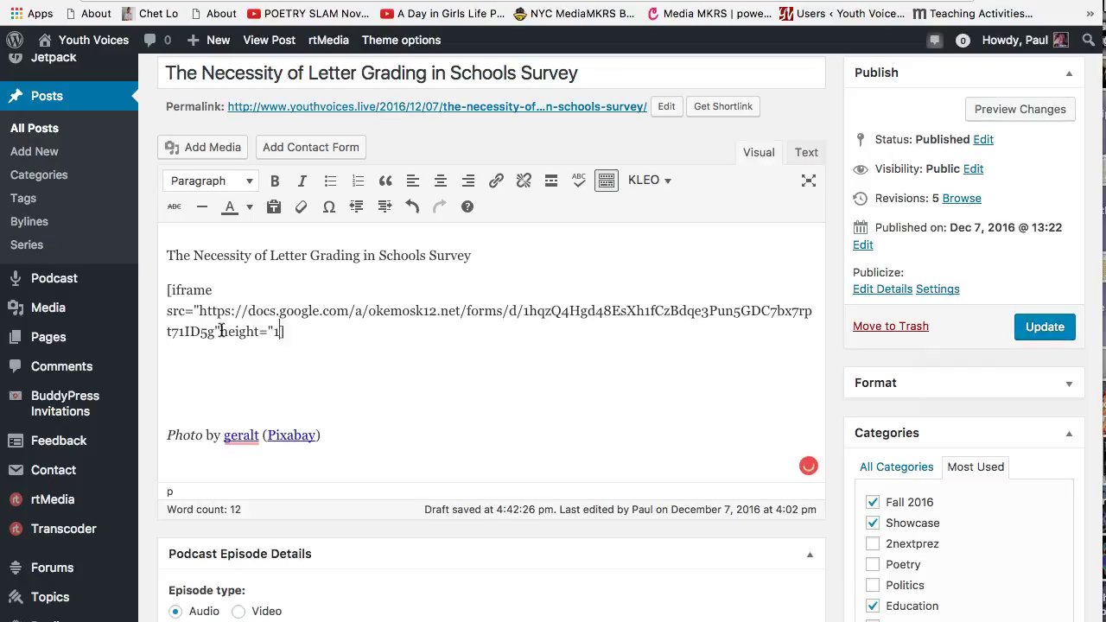
type("00\"")
key("Left")
key("Left")
key("Left")
key("Left")
key("Left")
key("Left")
key("Left")
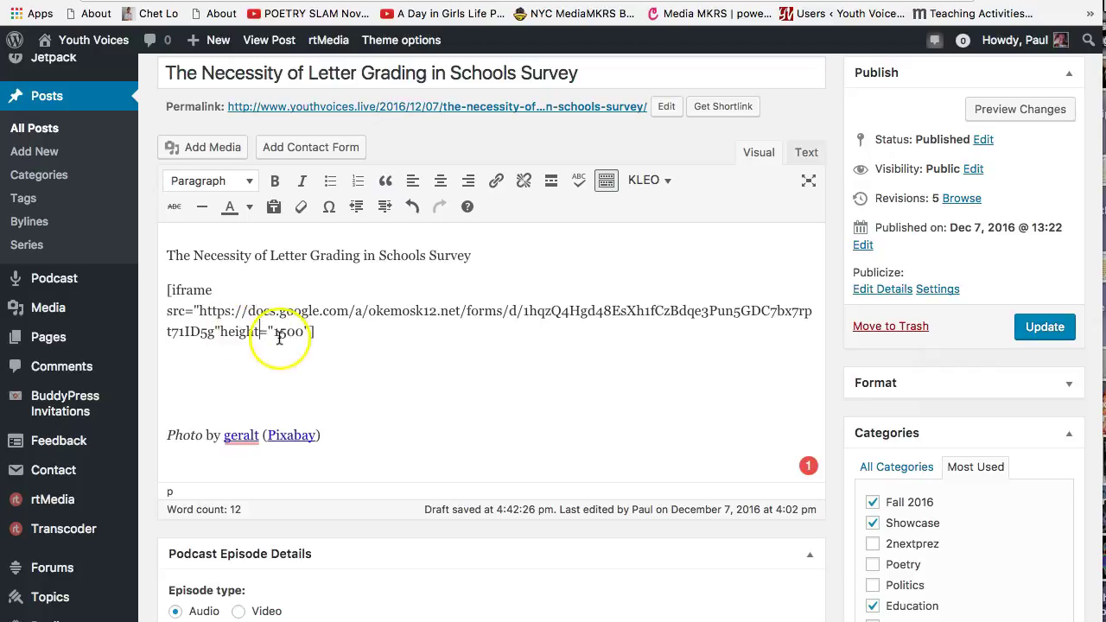
left_click(221, 333)
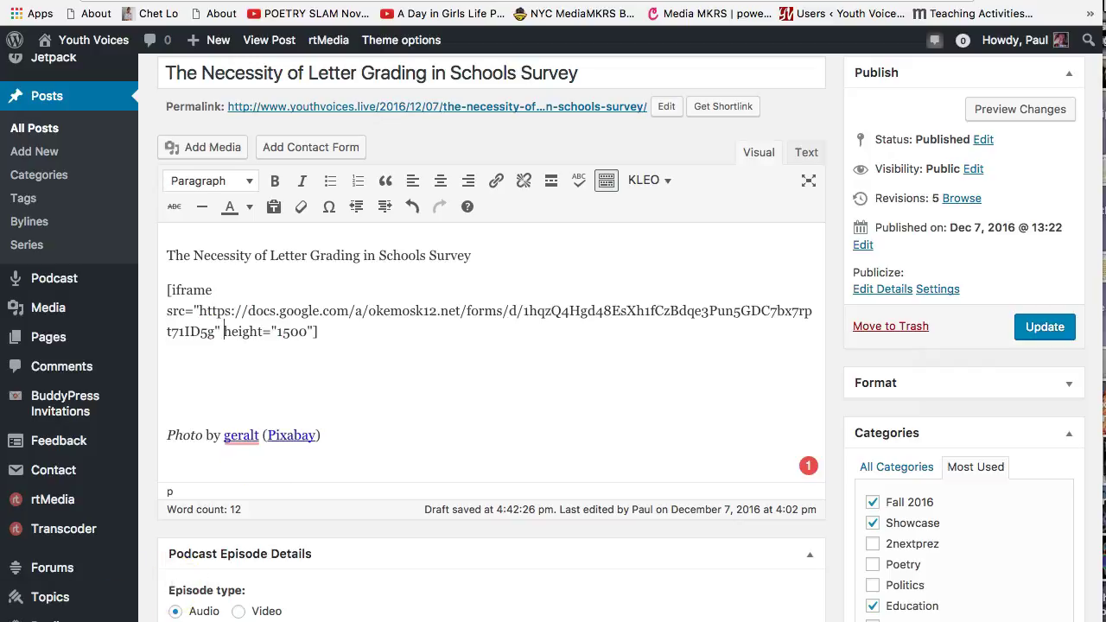
Update the survey post and view it on the site, checking the embedded form through to its end.
left_click(1027, 329)
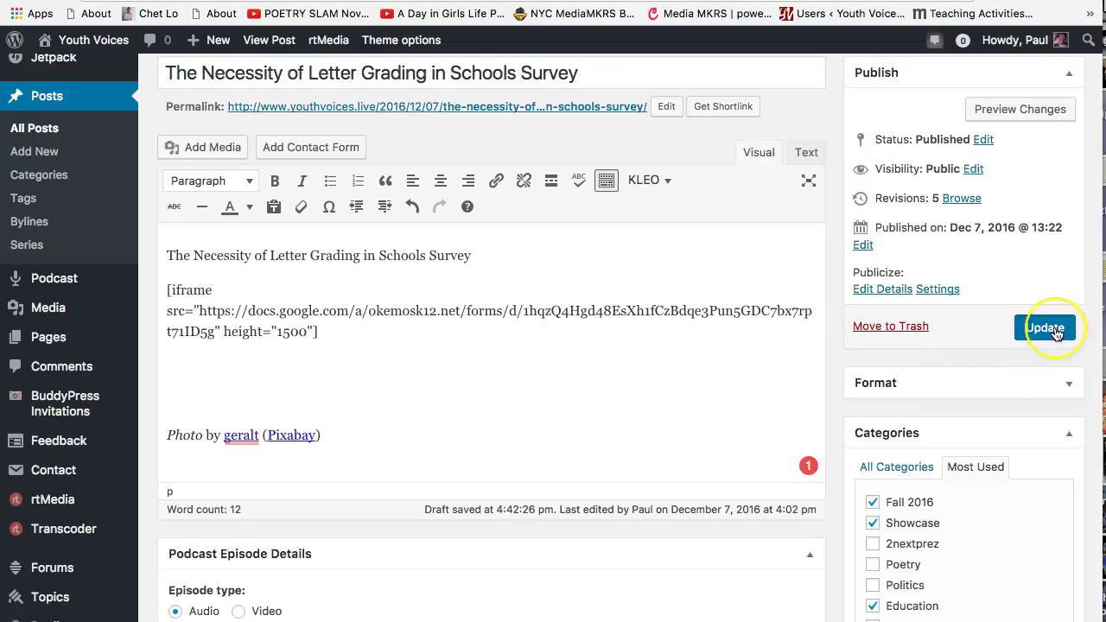
left_click(1055, 332)
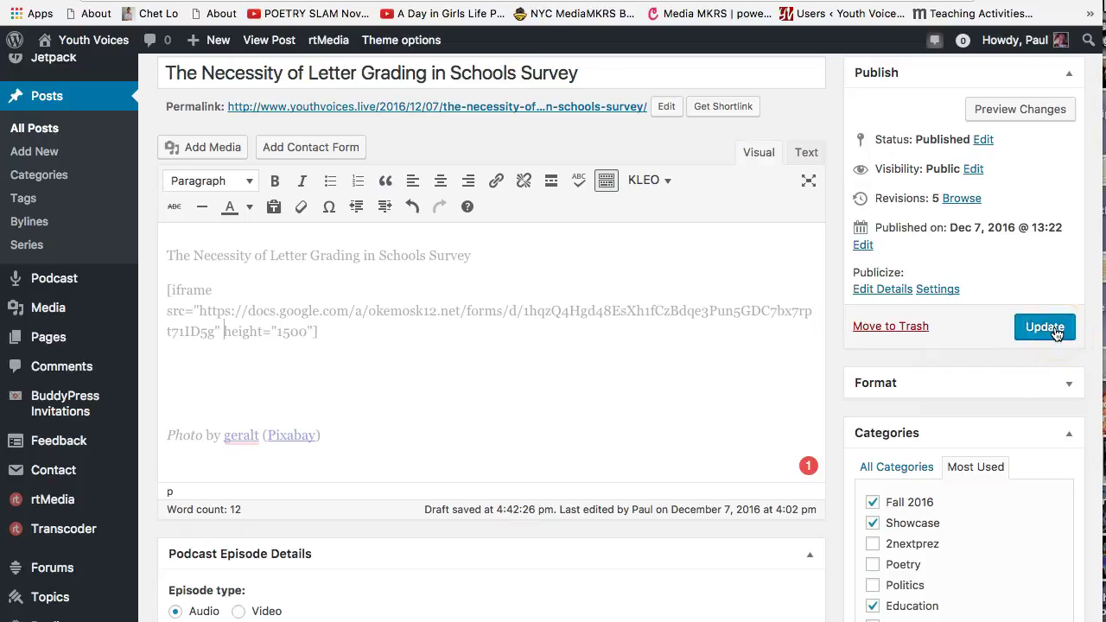
left_click(707, 231)
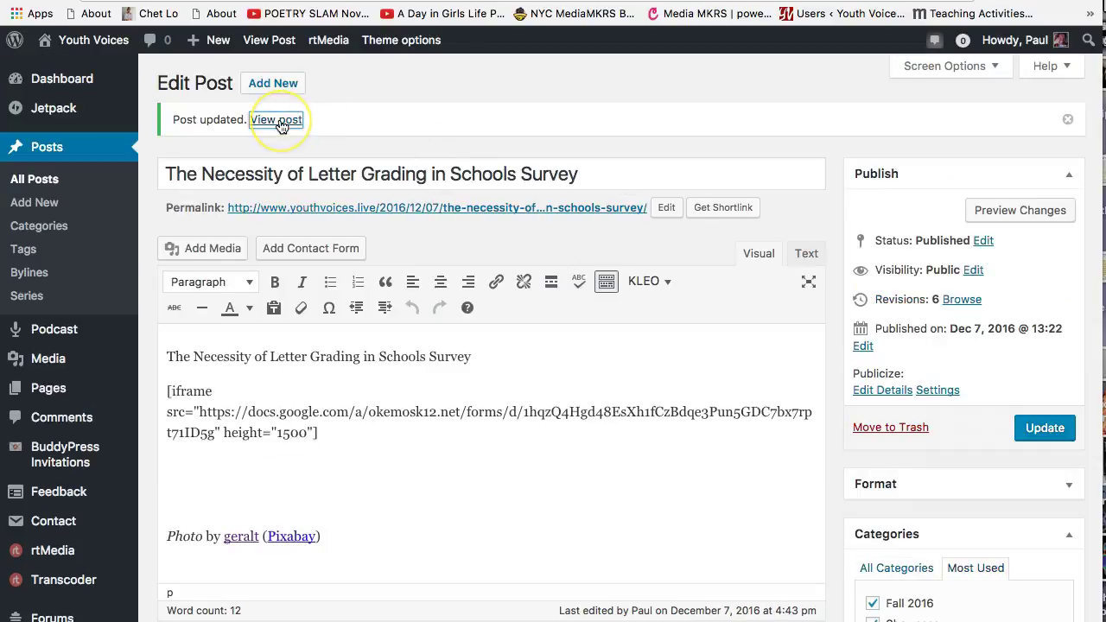
left_click(279, 120)
scroll(272, 297, "down", 15)
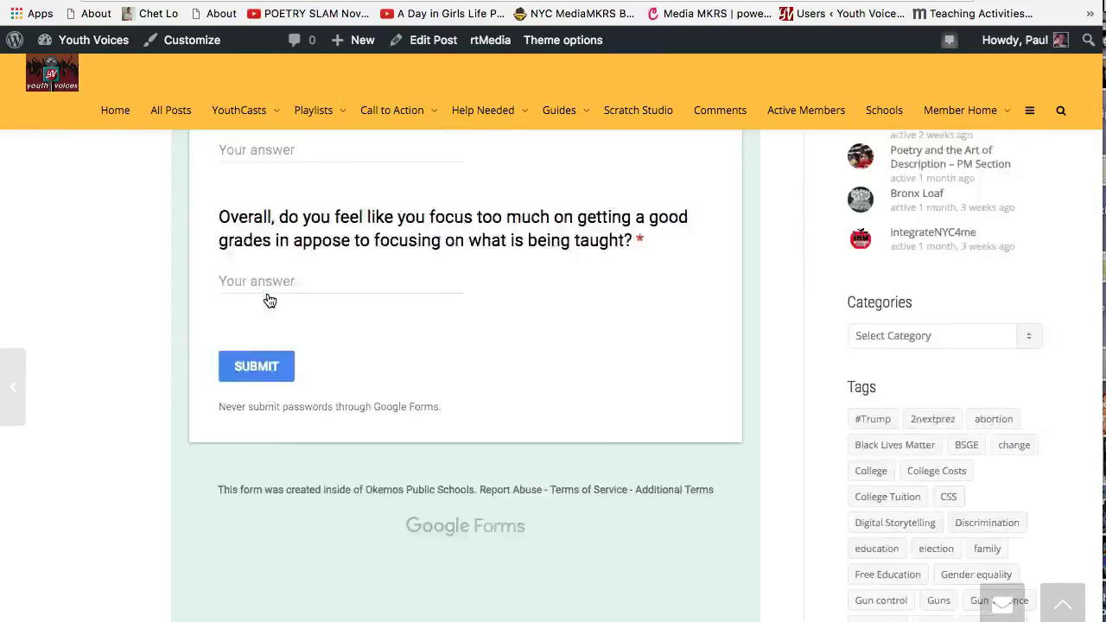
scroll(270, 300, "up", 10)
Switch to the Finding Lory project on Scratch, show its embed code and copy the whole code.
left_click(90, 267)
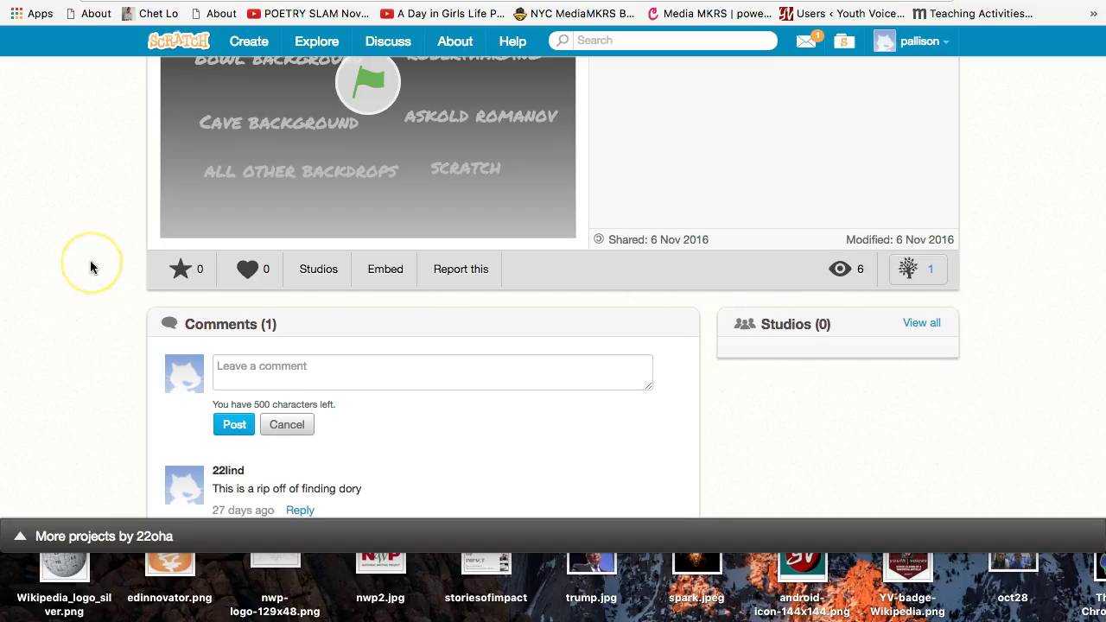
scroll(90, 268, "up", 3)
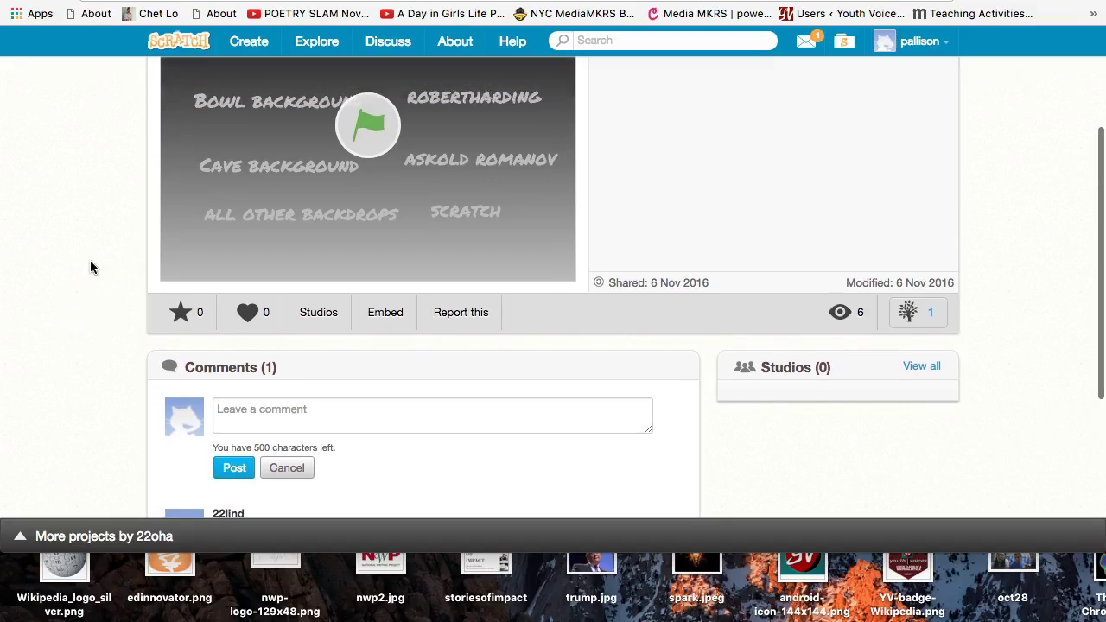
scroll(90, 268, "up", 2)
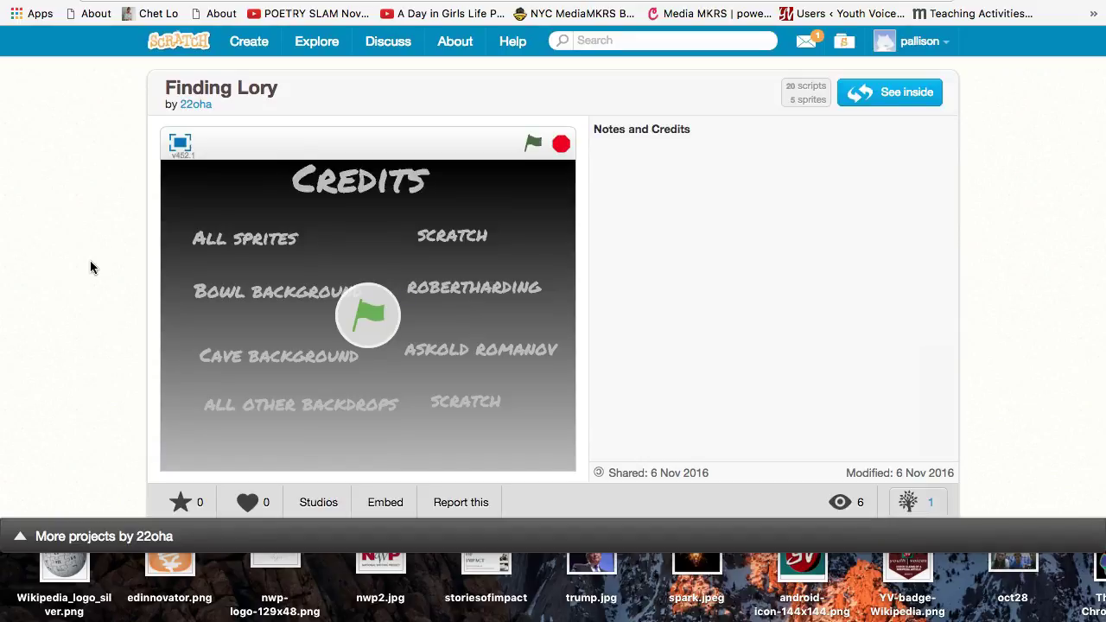
scroll(91, 268, "down", 2)
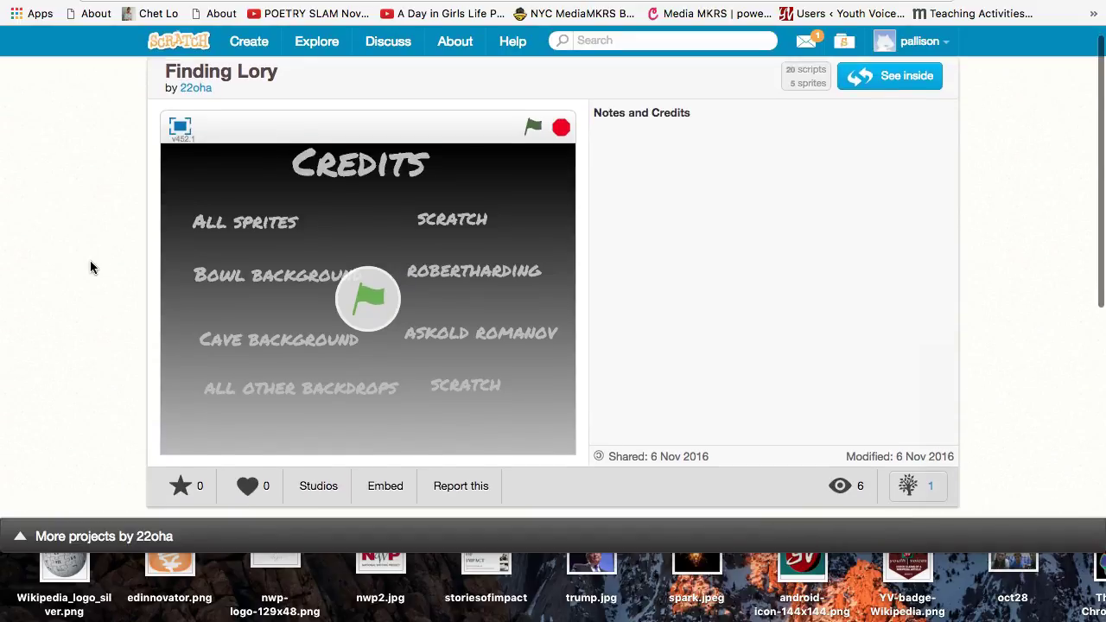
scroll(90, 268, "down", 1)
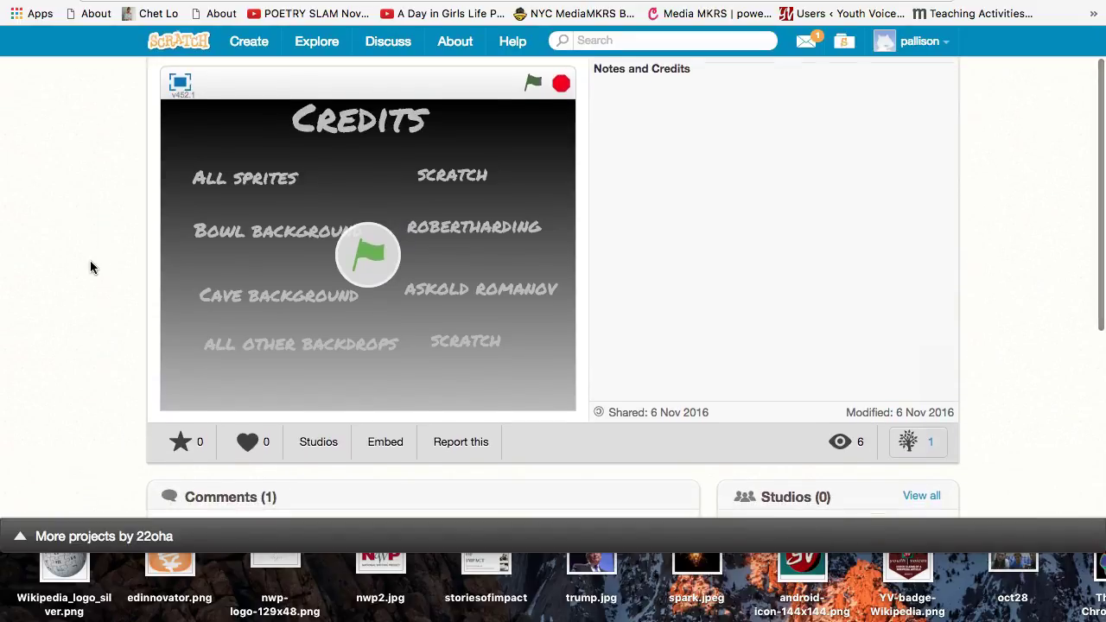
scroll(90, 268, "down", 1)
scroll(91, 268, "down", 4)
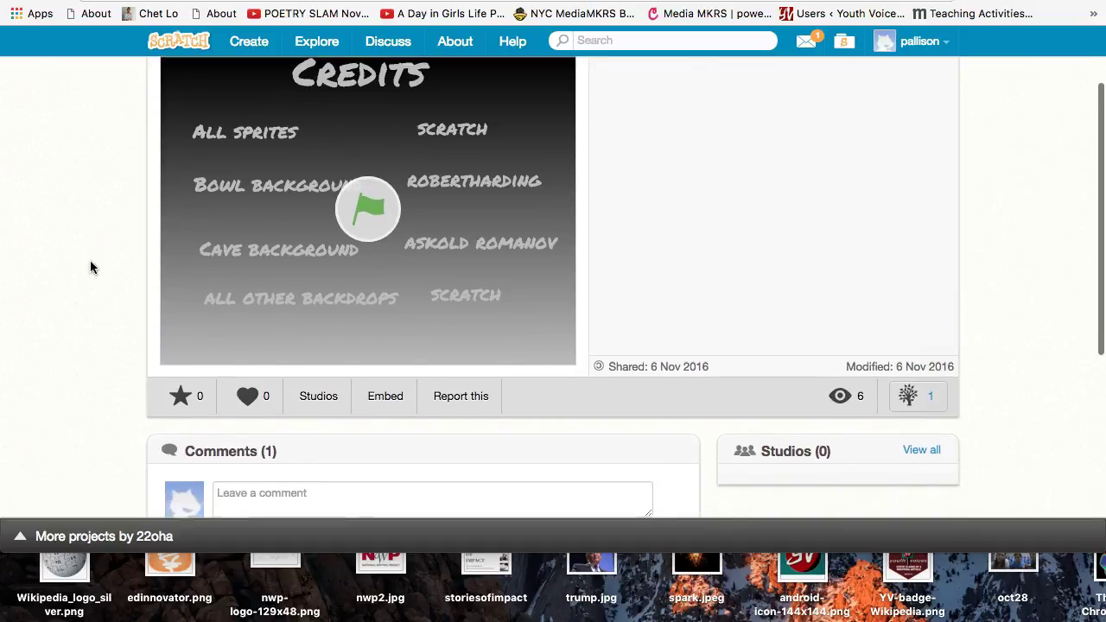
scroll(90, 261, "down", 2)
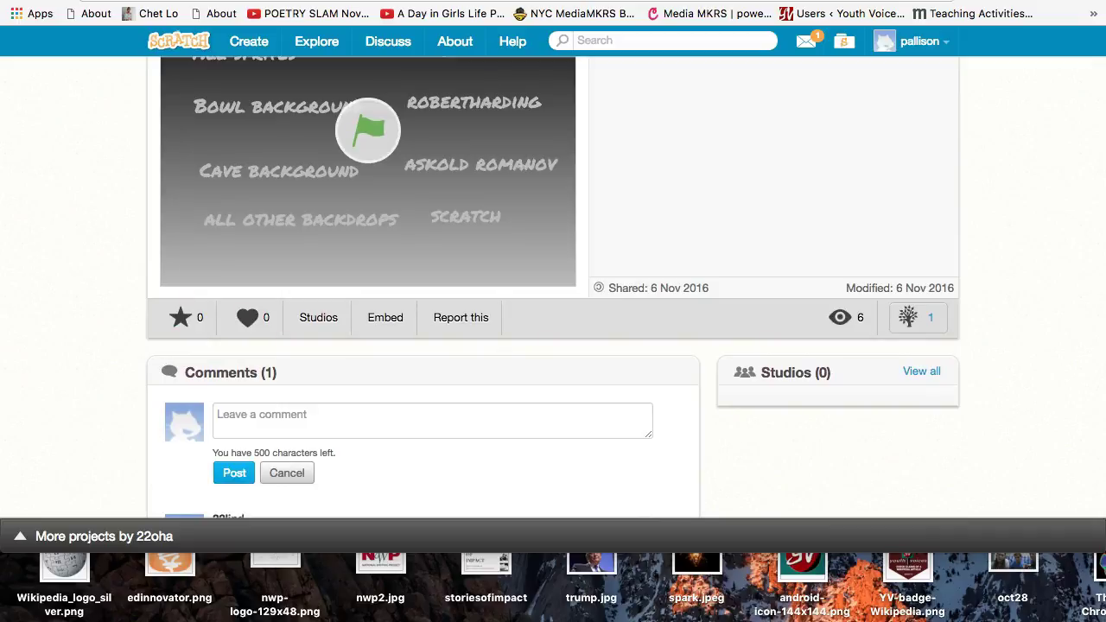
left_click(378, 317)
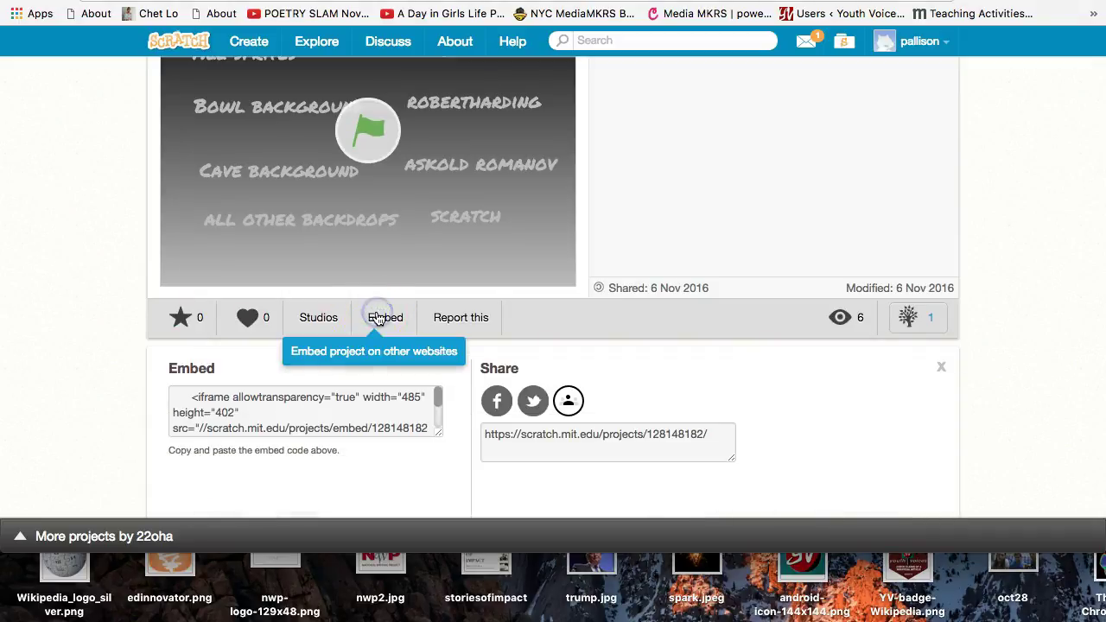
left_click(189, 399)
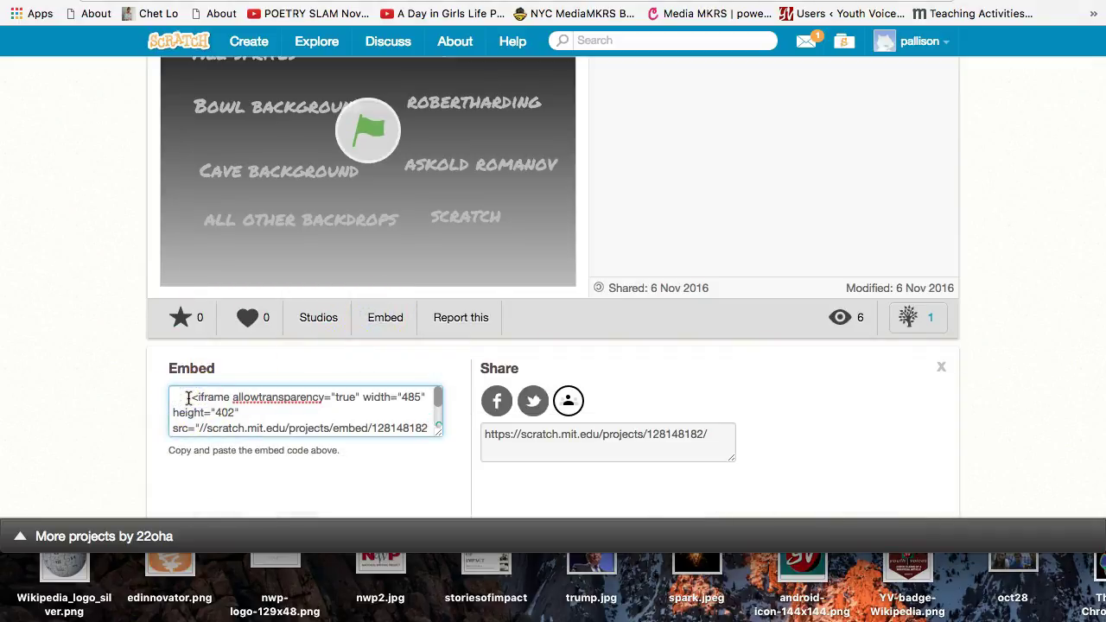
key("super+a")
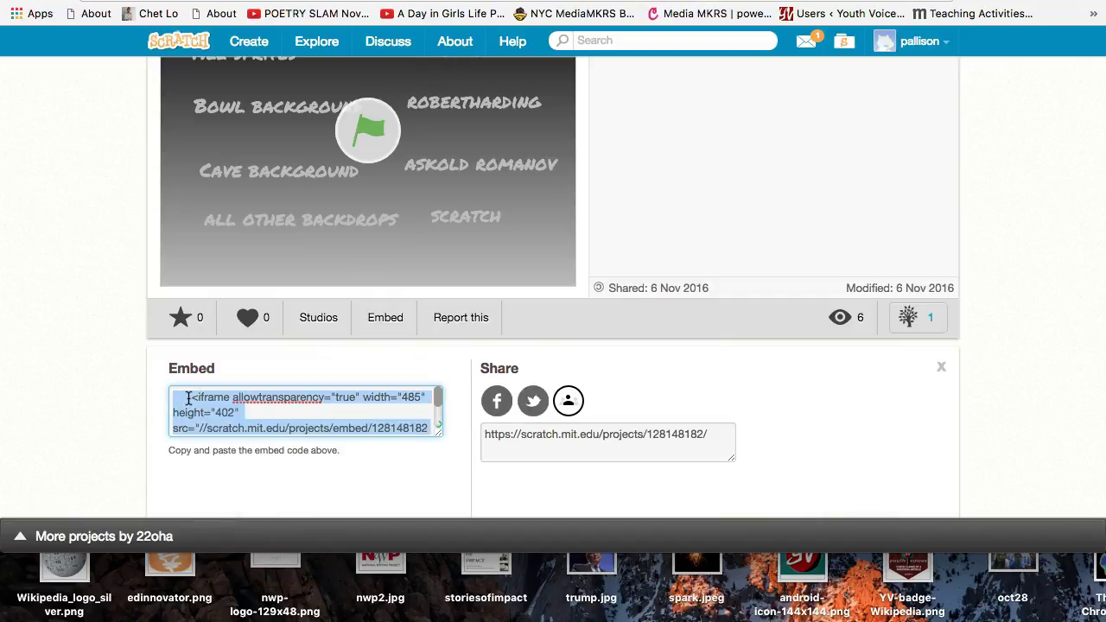
key("super+c")
Switch to the Finding Lory draft in WordPress and paste the embed code on the blank line below the animation link.
key("ctrl+Tab")
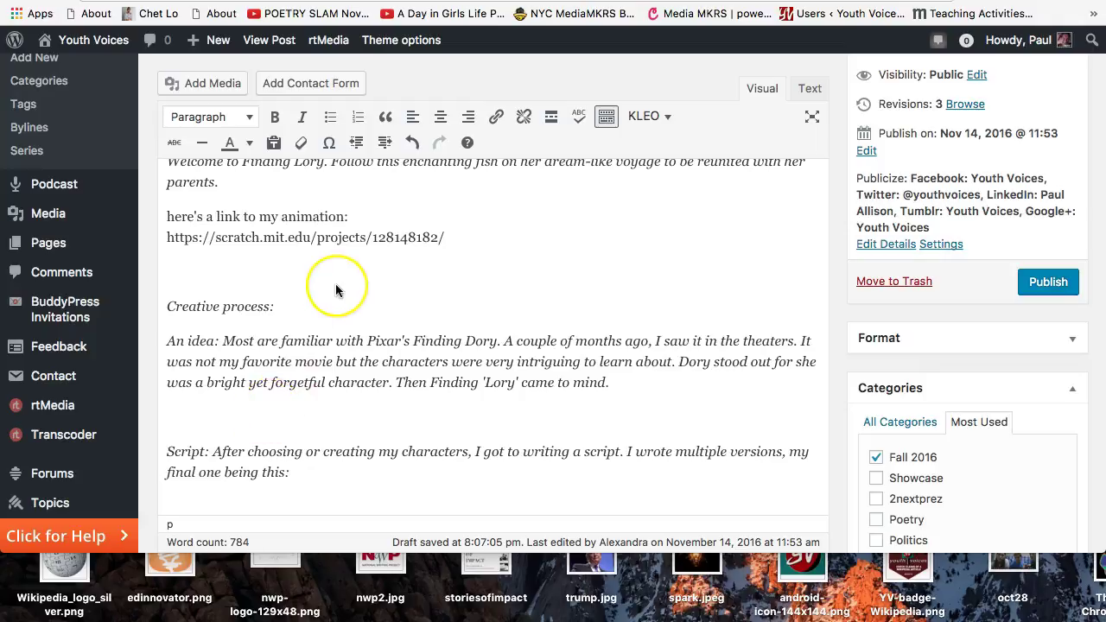
scroll(335, 285, "up", 4)
scroll(337, 290, "down", 5)
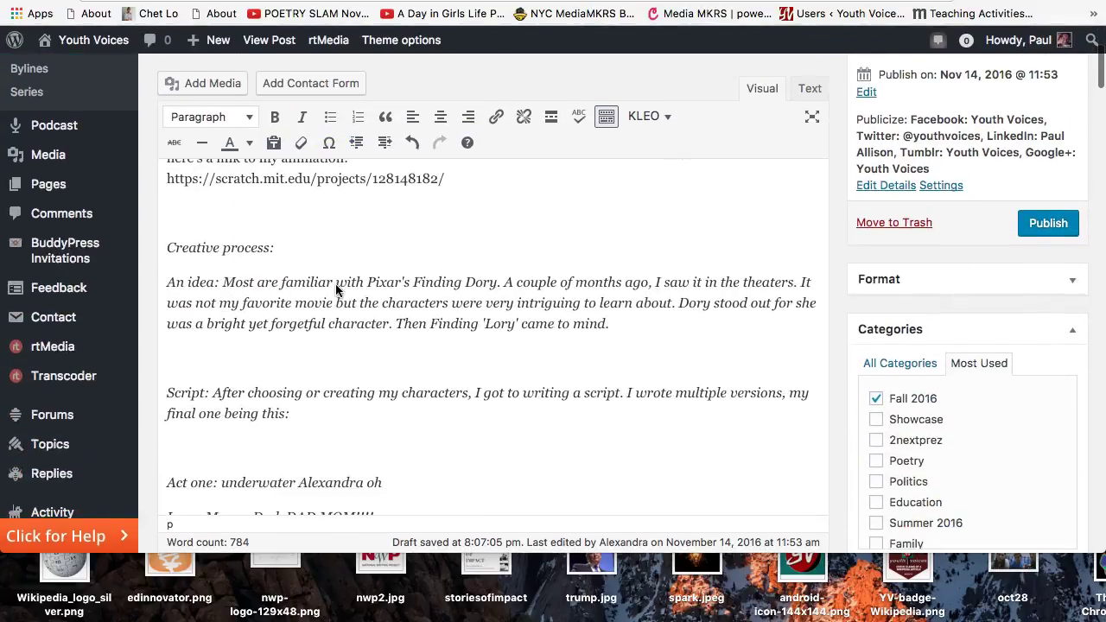
scroll(336, 289, "down", 1)
scroll(335, 289, "up", 1)
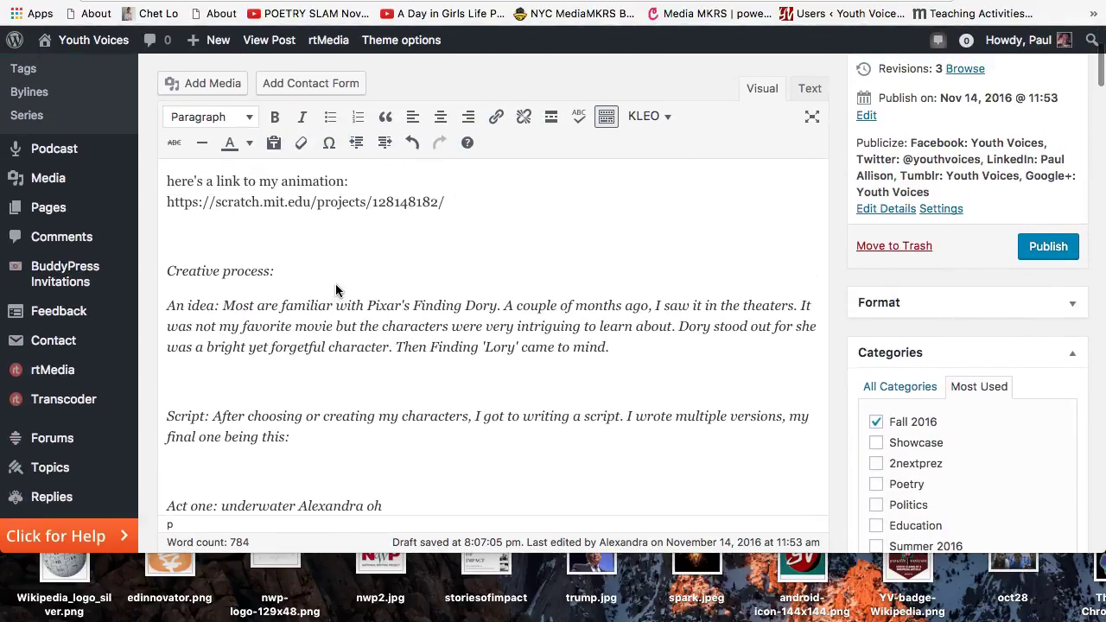
left_click(216, 249)
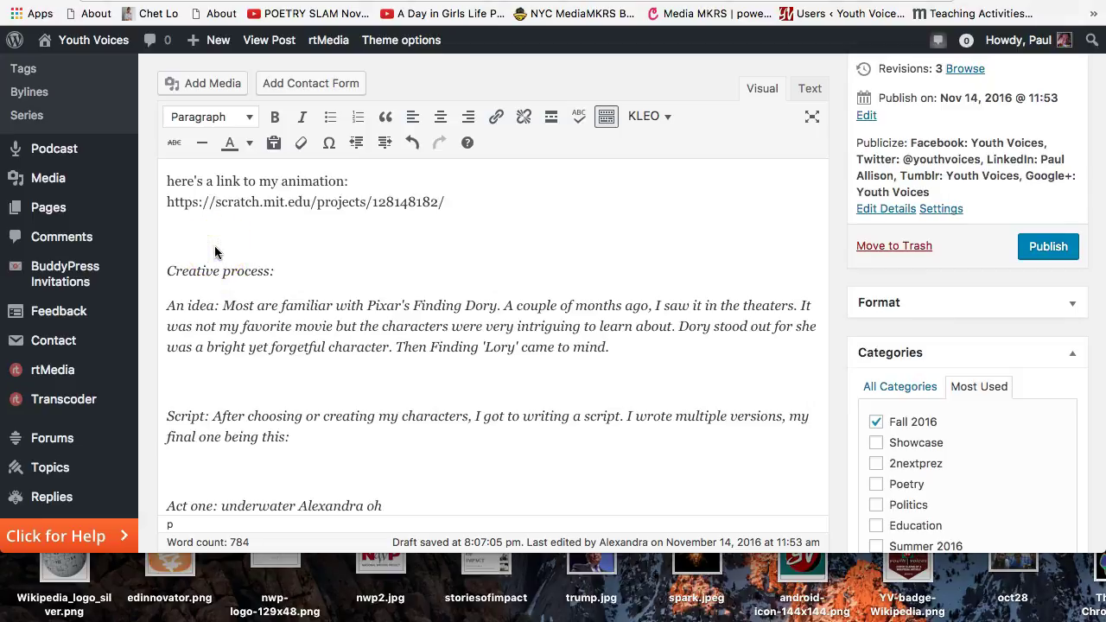
type("√")
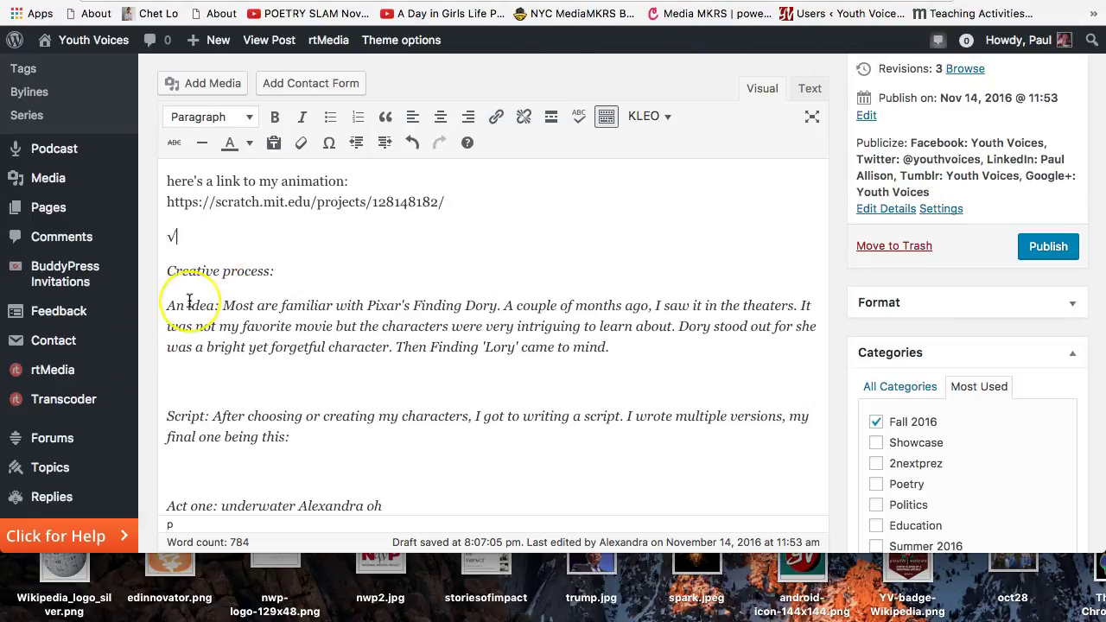
key("super+v")
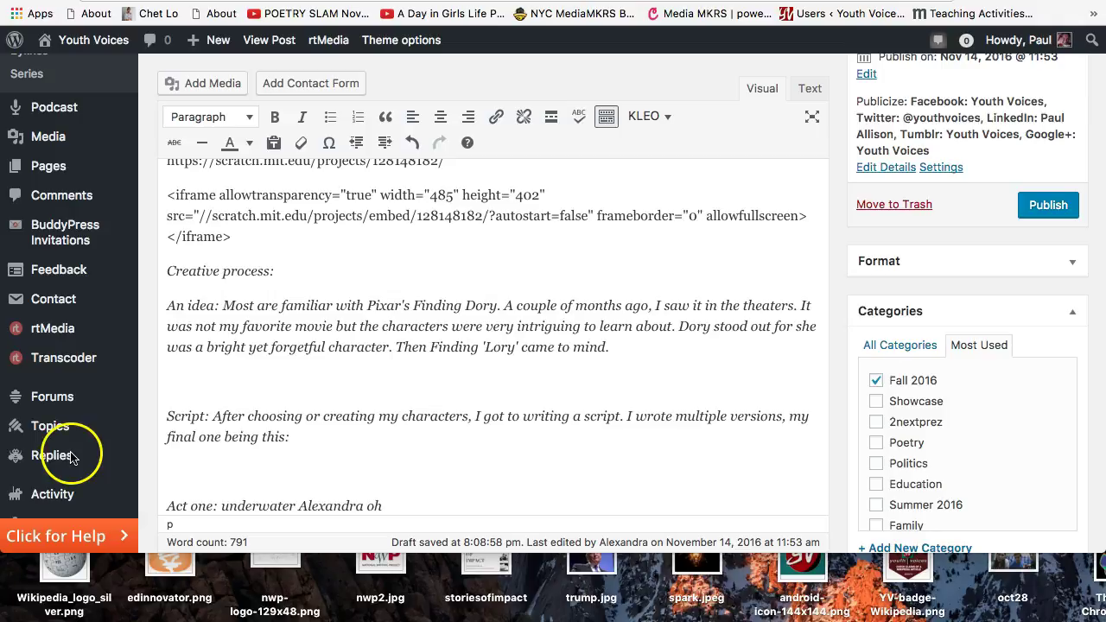
Replace the angle brackets around the opening iframe tag of the Scratch embed code with square brackets.
left_click(185, 203)
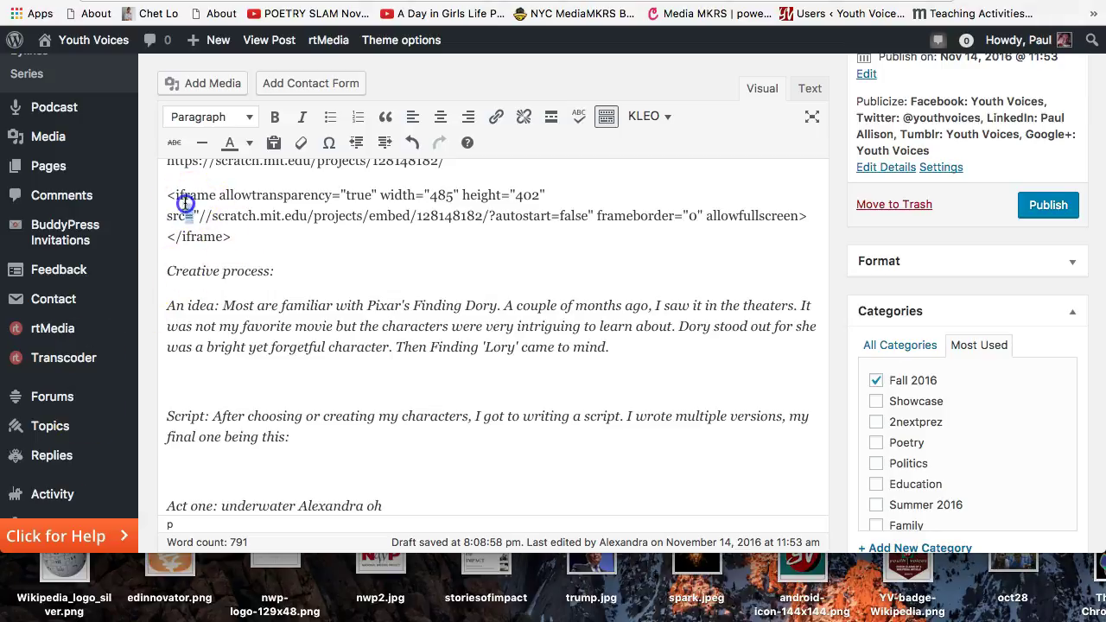
key("BackSpace")
scroll(189, 177, "up", 1)
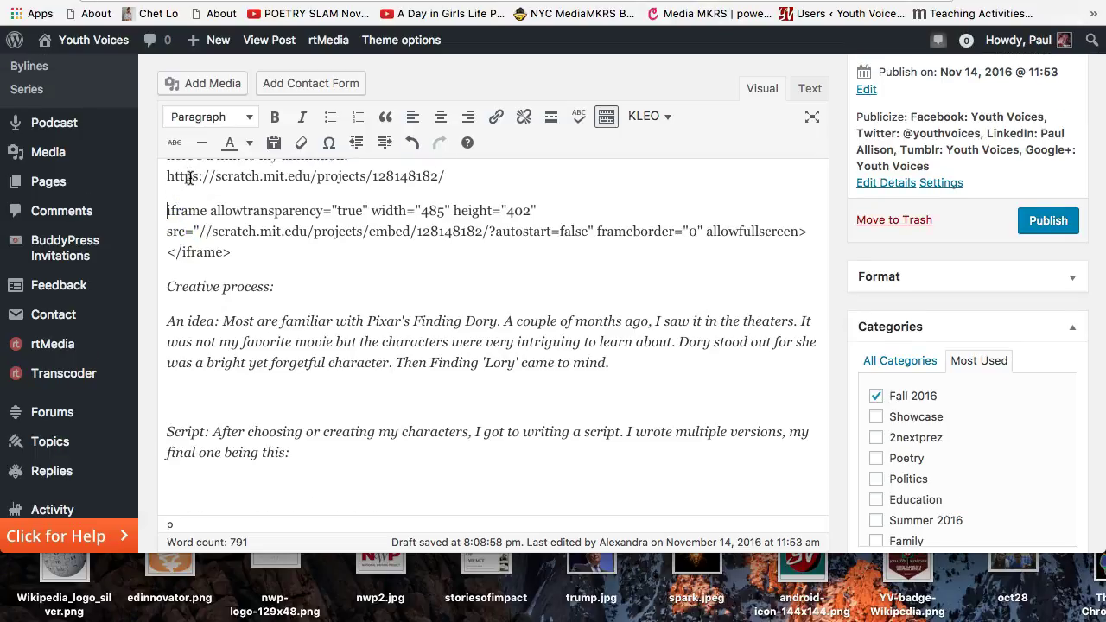
type("[")
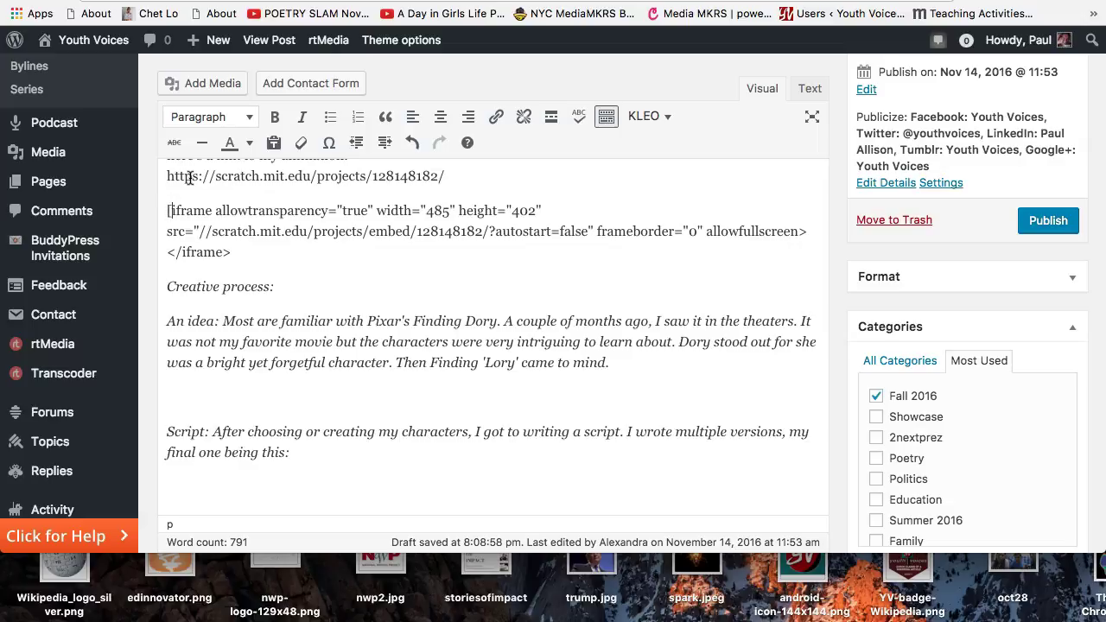
left_click(809, 233)
key("BackSpace")
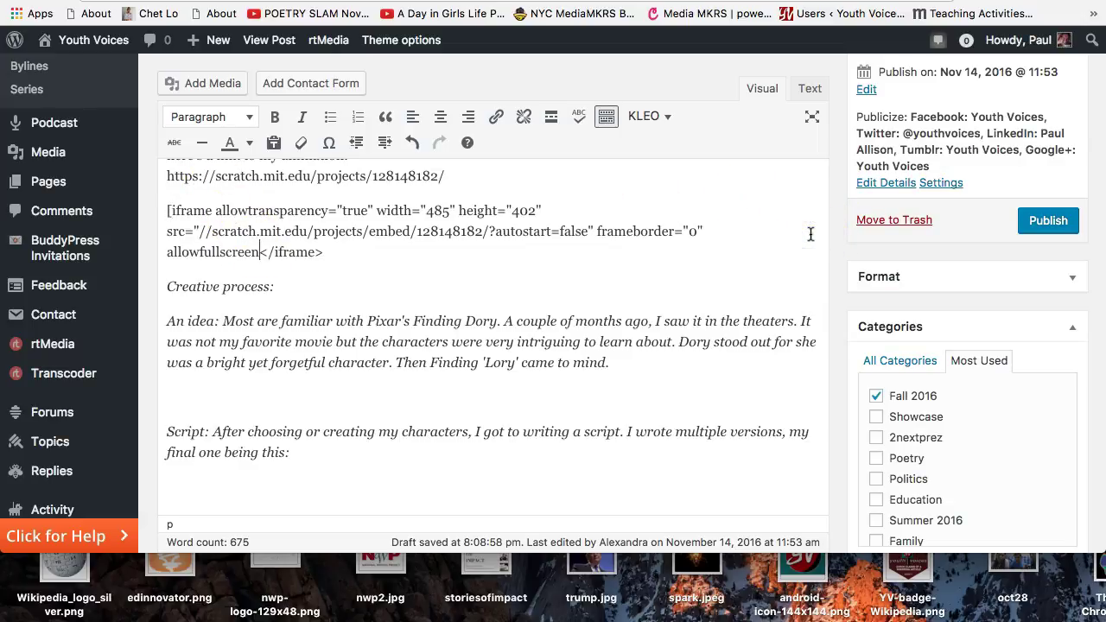
type("]")
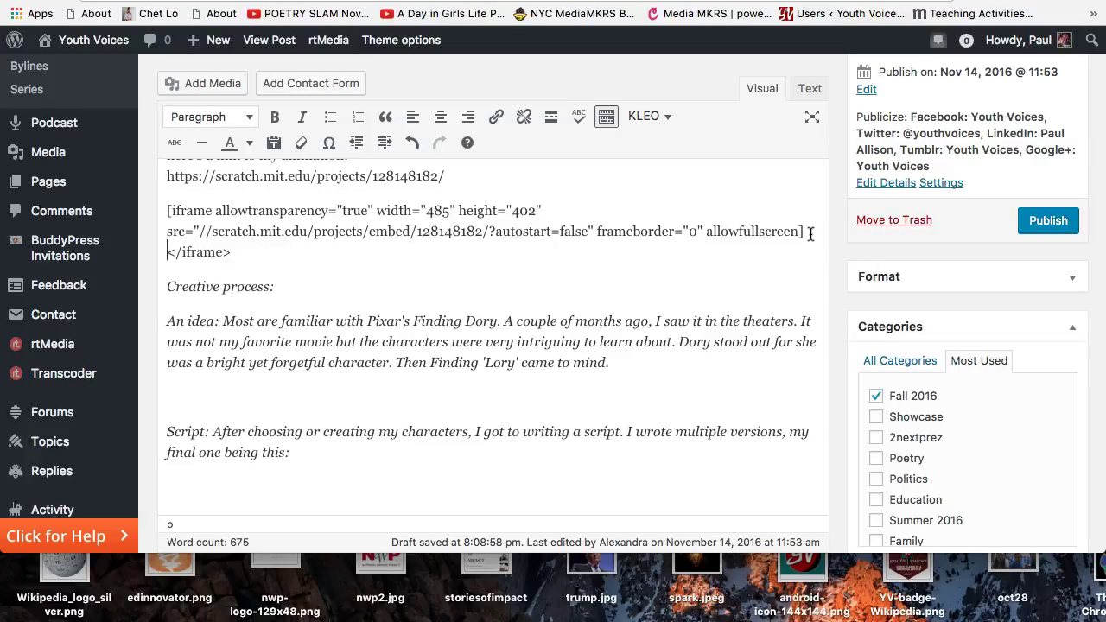
Delete the closing </iframe> tag after the Scratch shortcode so the code ends with the square bracket.
key("Right")
key("Right")
key("End")
left_click(761, 232)
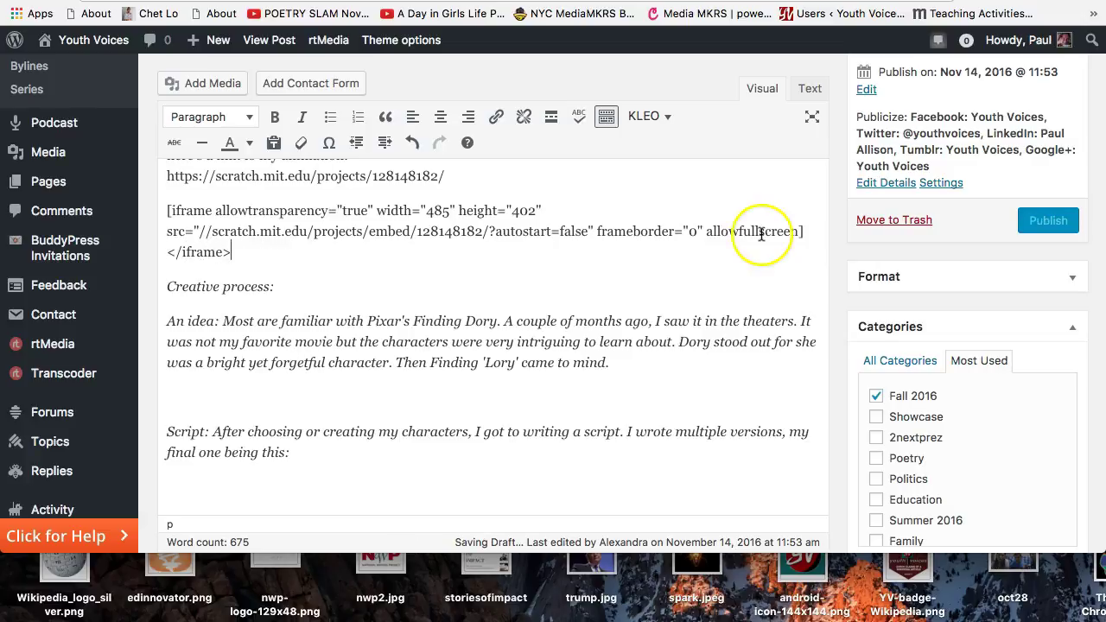
key("BackSpace")
key("BackSpace")
key("BackSpace")
key("BackSpace")
key("BackSpace")
key("BackSpace")
key("BackSpace")
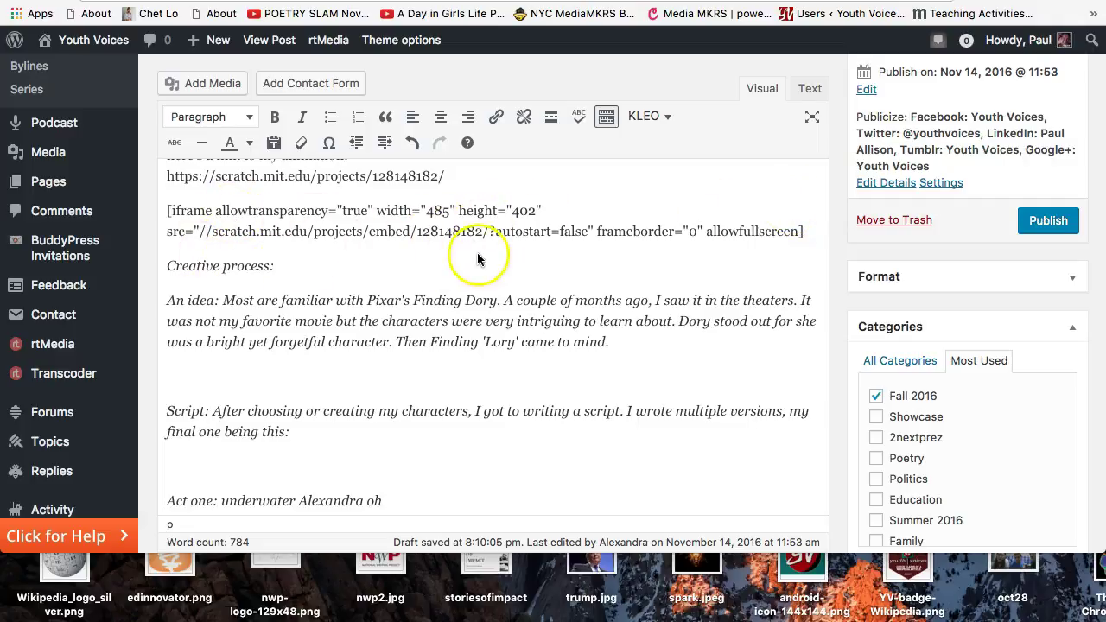
left_click(801, 228)
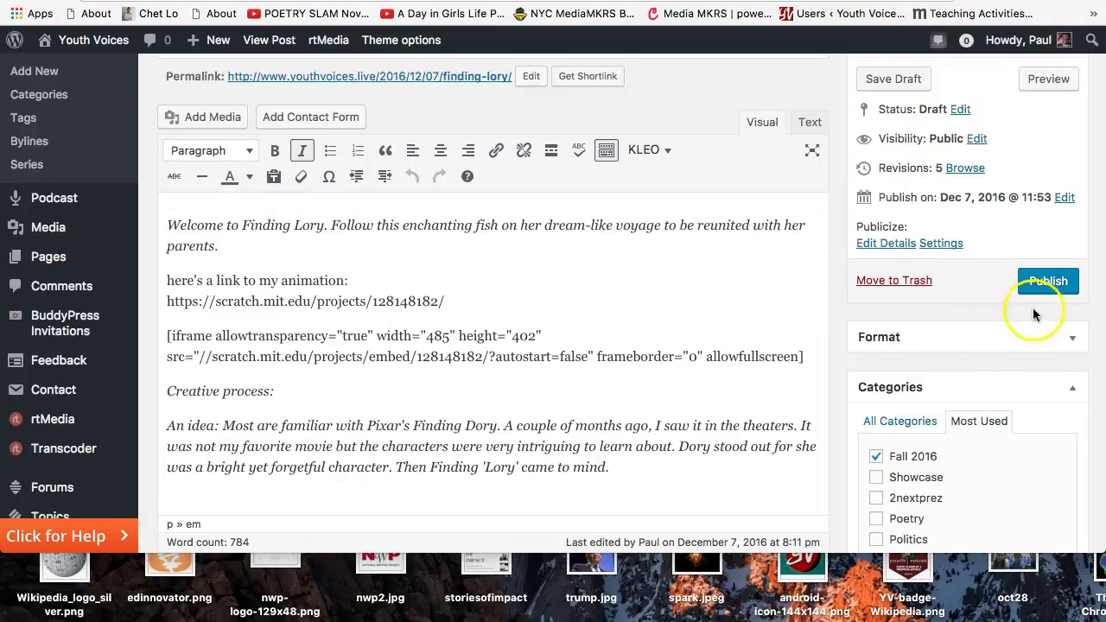
Publish the Finding Lory post with its Scratch iframe shortcode.
left_click(1049, 280)
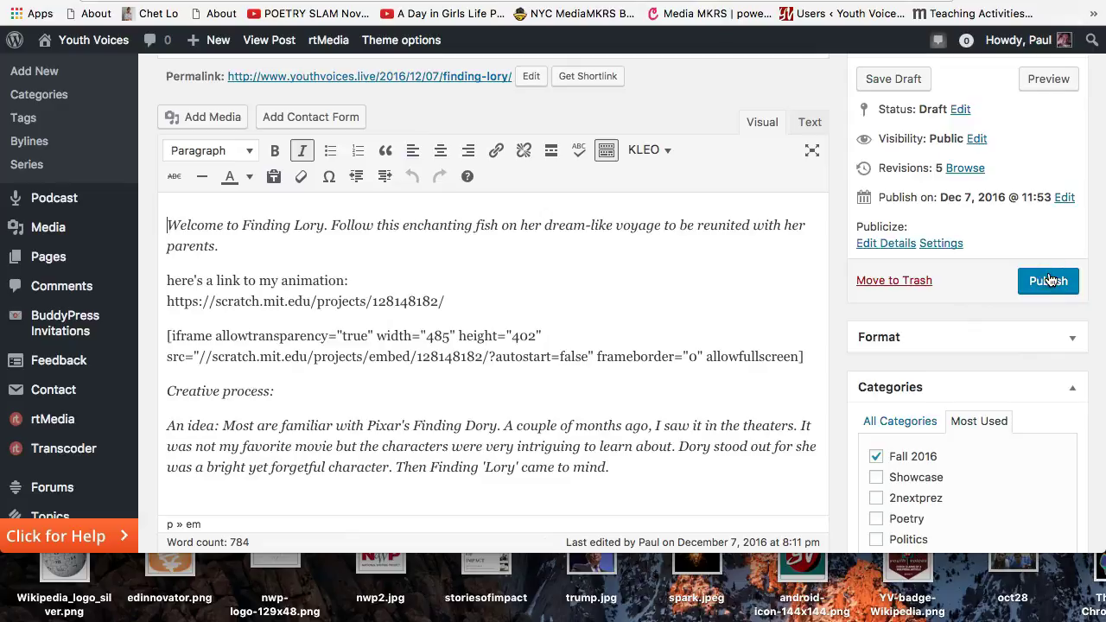
left_click(1049, 281)
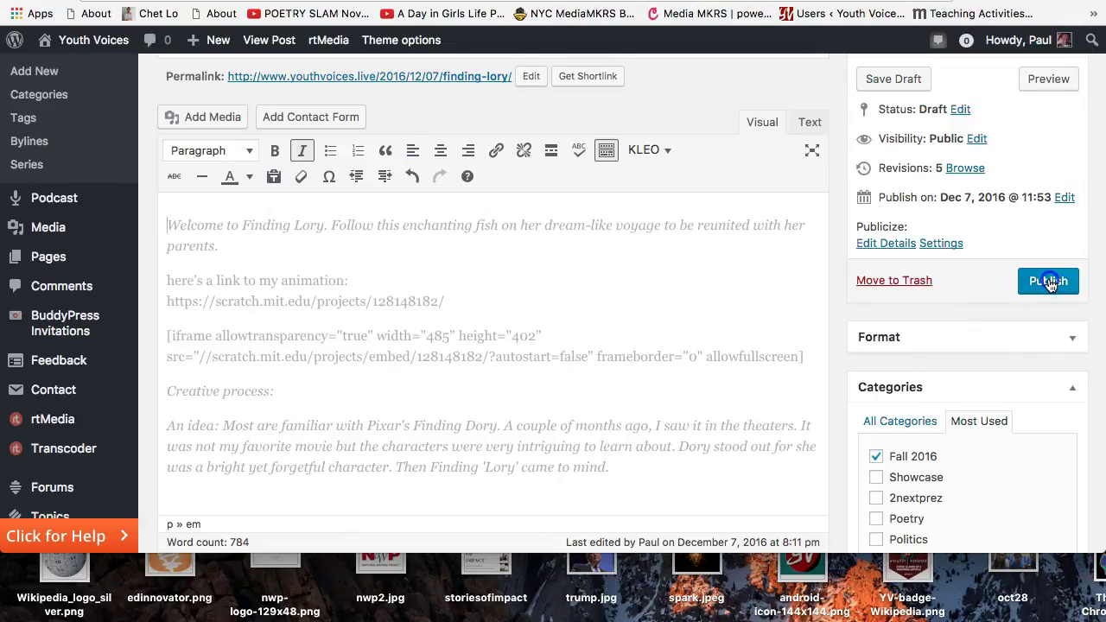